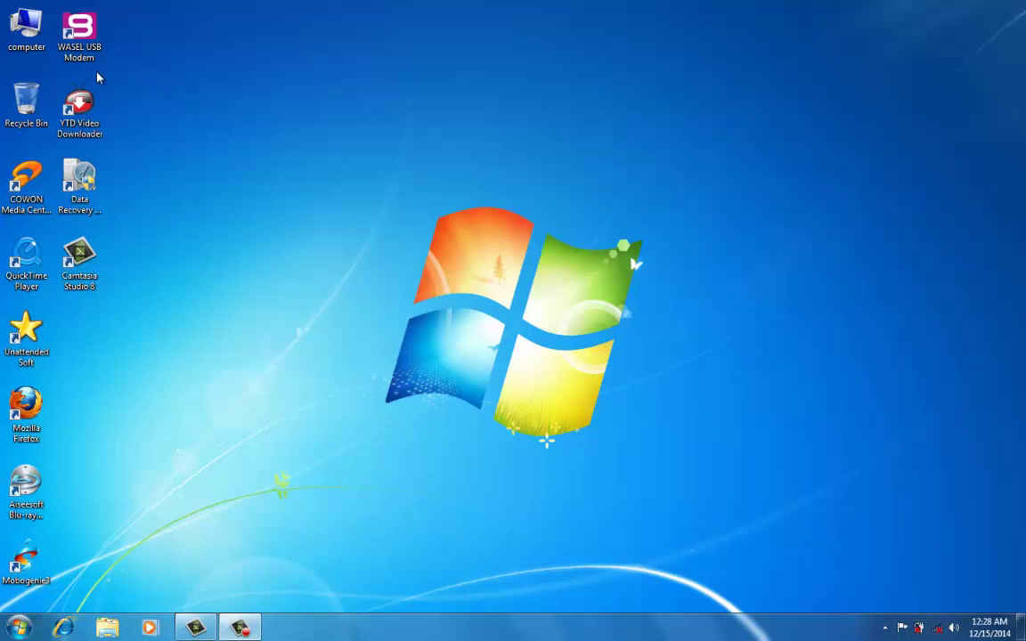
# Check the contents of Removable Disk (F:) and minimize its folder window, dismissing the color scheme prompt.
pyautogui.doubleClick(30, 46)
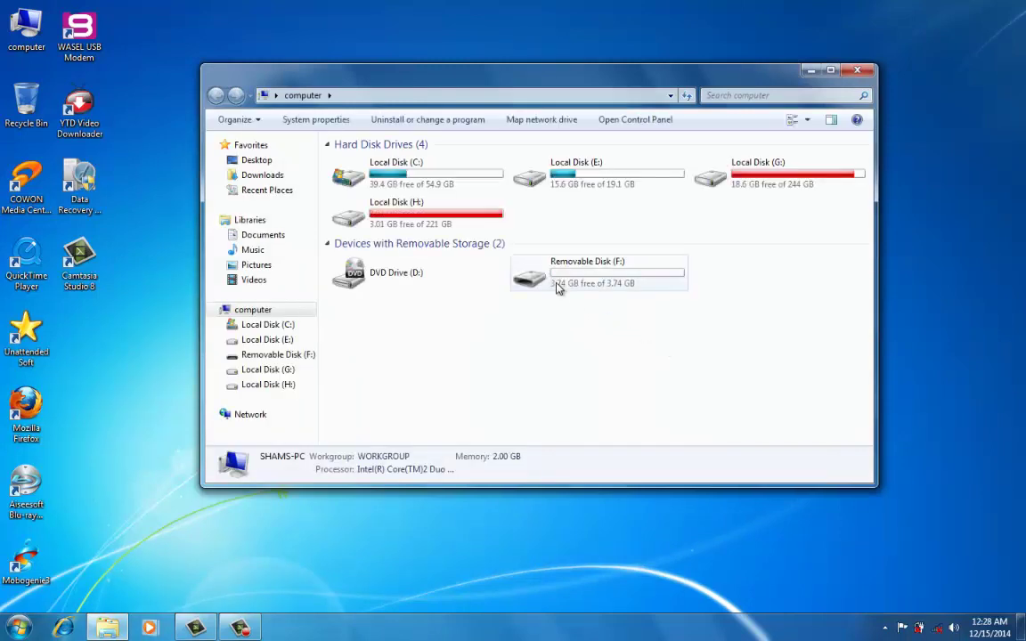
pyautogui.doubleClick(557, 283)
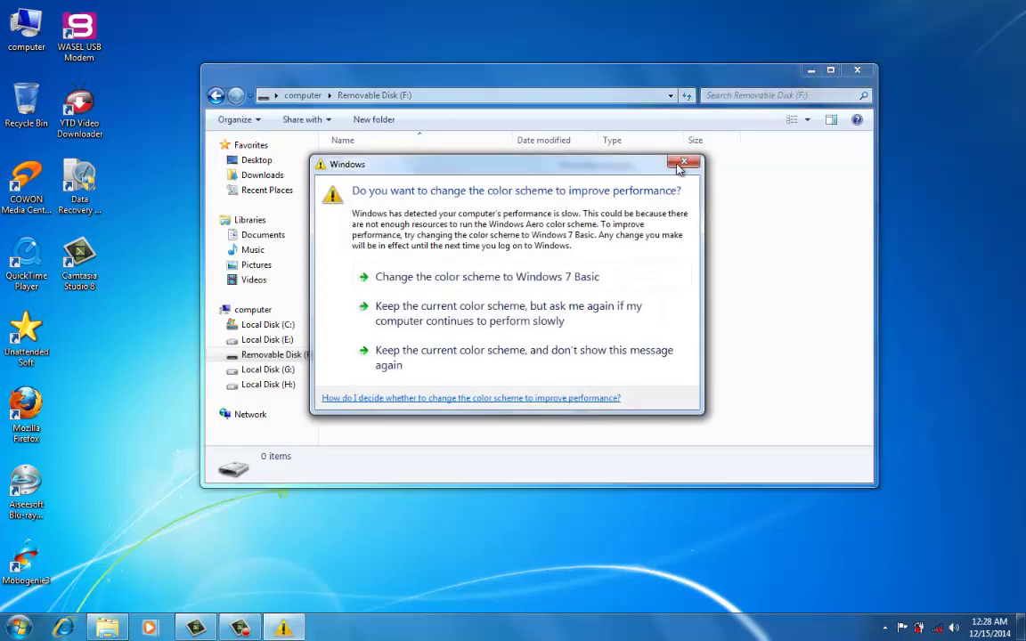
pyautogui.click(812, 79)
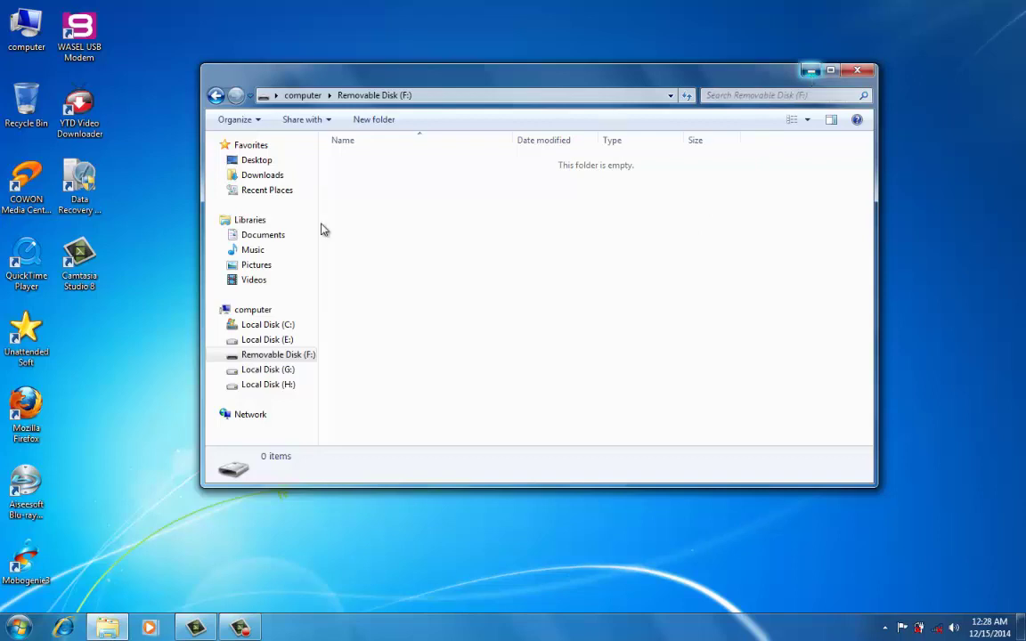
# Launch Data Recovery Wizard and start a Complete Recovery search on the F: (FAT32) partition.
pyautogui.doubleClick(95, 200)
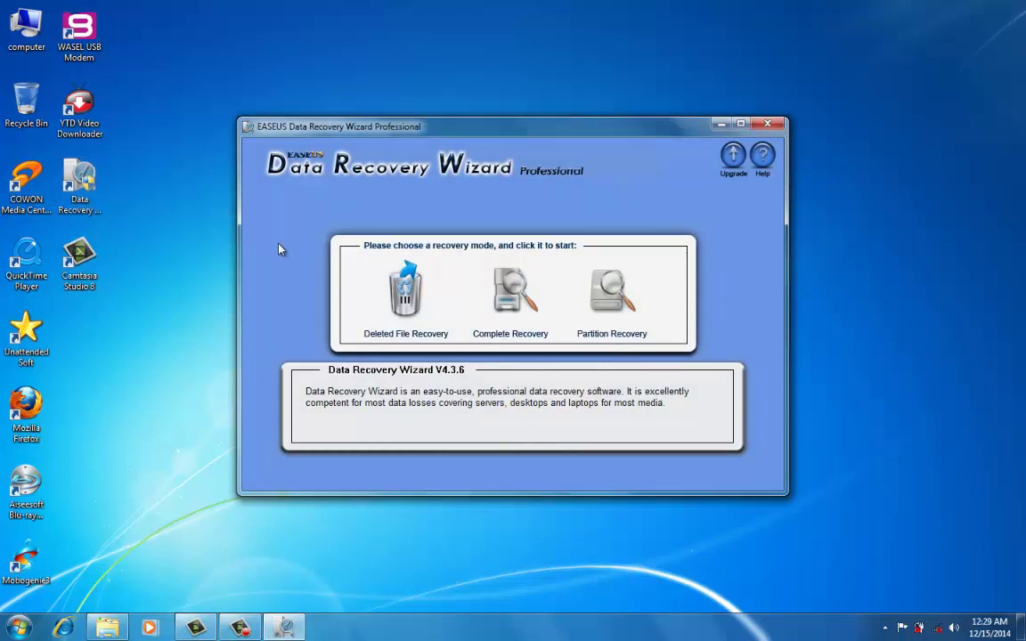
pyautogui.moveTo(422, 307)
pyautogui.click(506, 300)
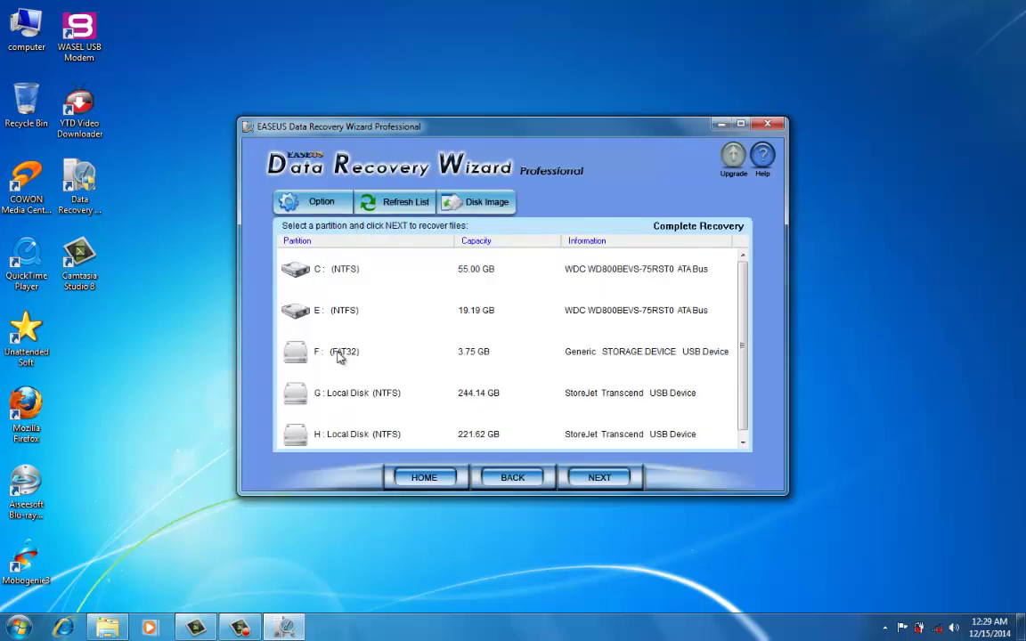
pyautogui.click(389, 353)
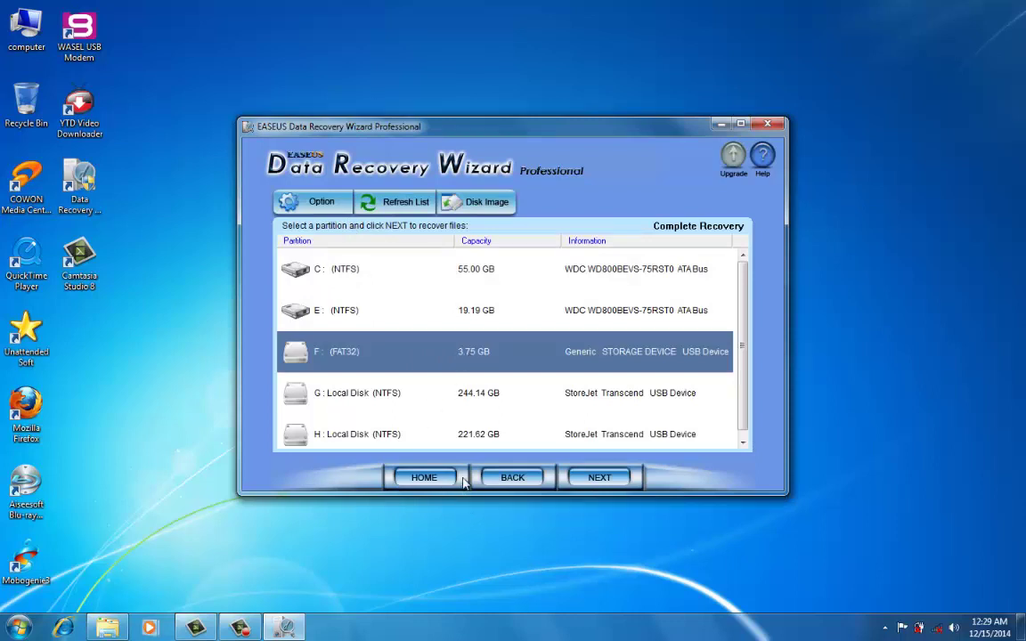
pyautogui.click(595, 478)
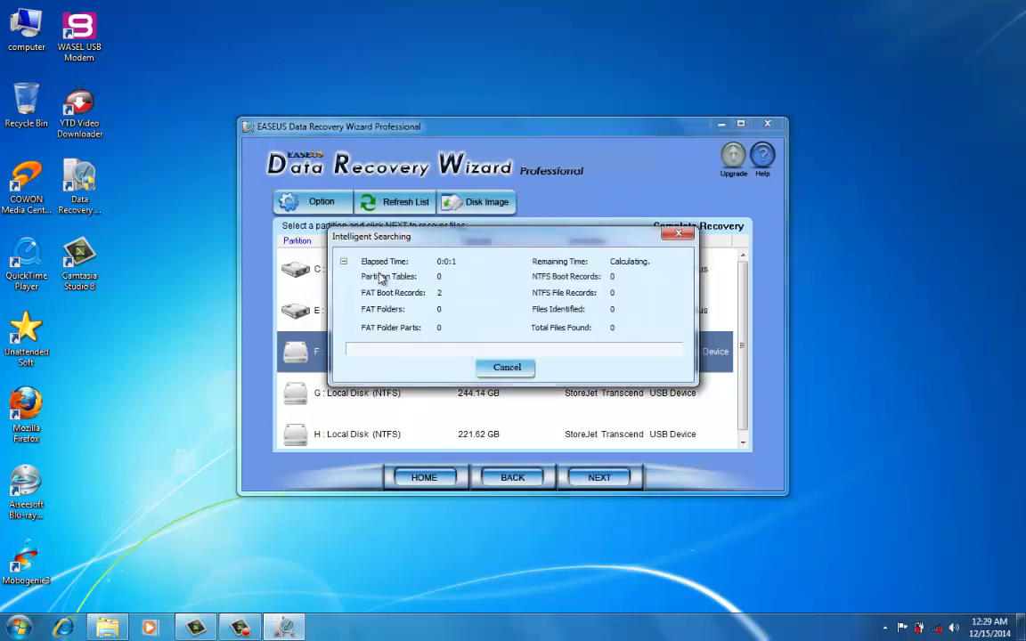
# Stop the intelligent search early and scan Partition 1 FAT32 for recoverable files.
pyautogui.moveTo(387, 239); pyautogui.dragTo(393, 227)
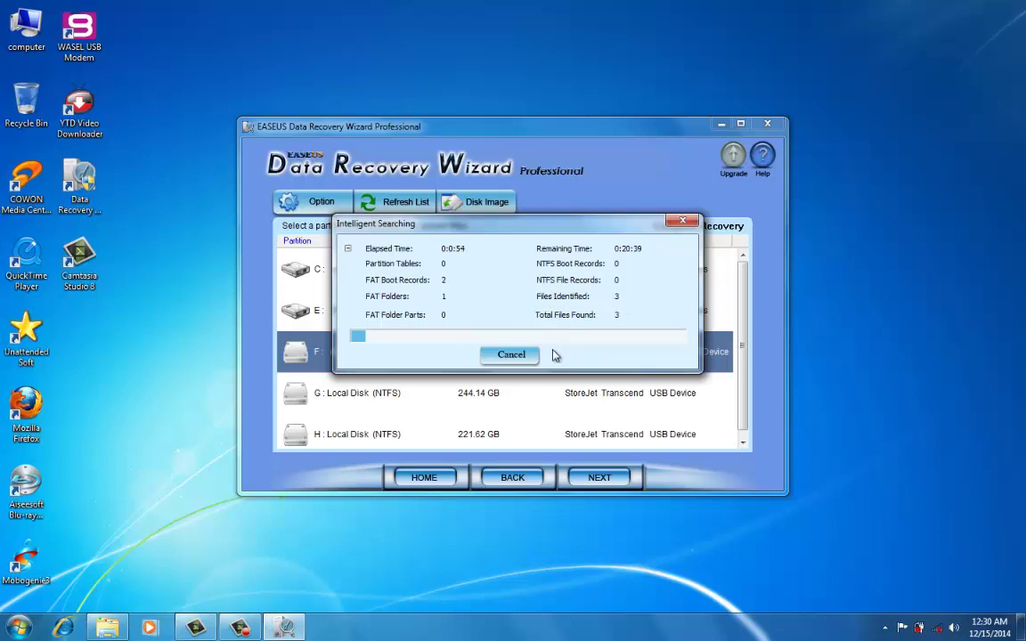
pyautogui.click(511, 354)
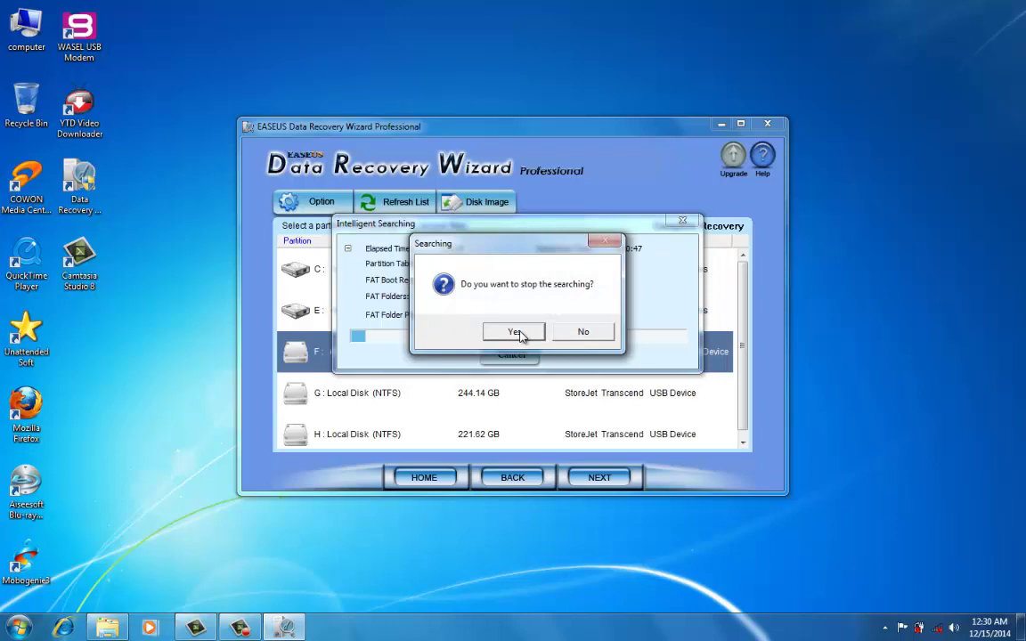
pyautogui.click(517, 333)
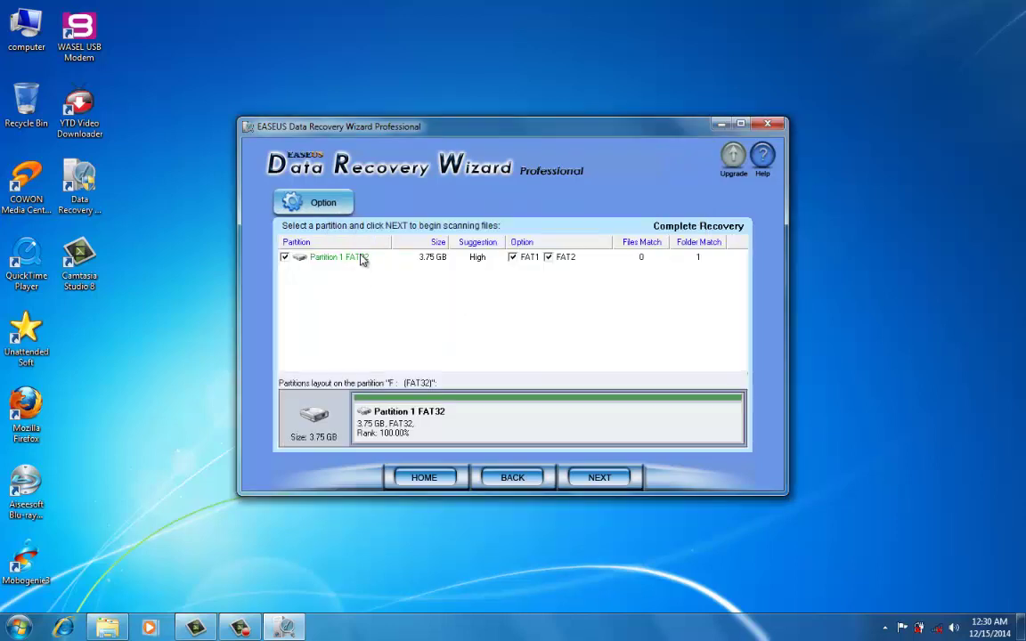
pyautogui.click(362, 259)
pyautogui.click(594, 477)
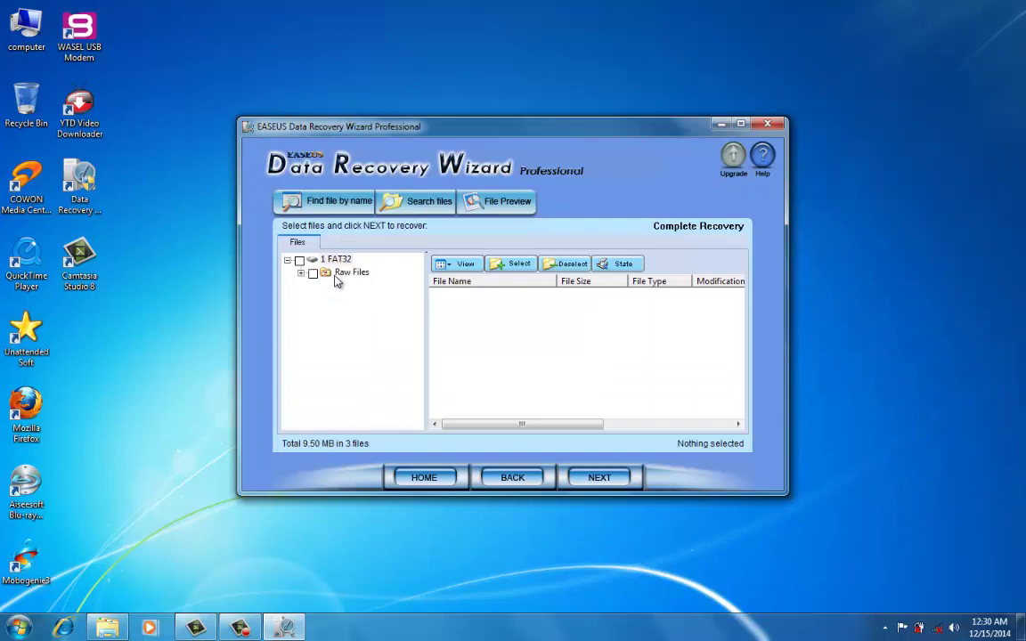
# Mark FILE001.MP3, FILE002.MP3 and FILE003.MP3 in the MP3 Music file folder under Raw Files for recovery.
pyautogui.click(301, 273)
pyautogui.click(363, 289)
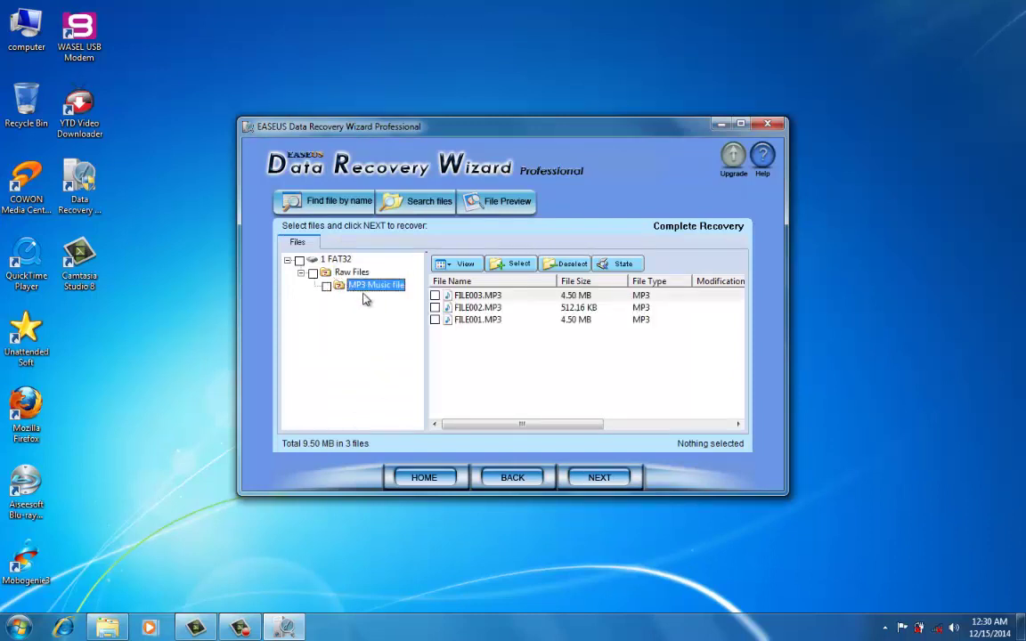
pyautogui.click(435, 297)
pyautogui.click(435, 295)
pyautogui.click(435, 308)
pyautogui.click(434, 318)
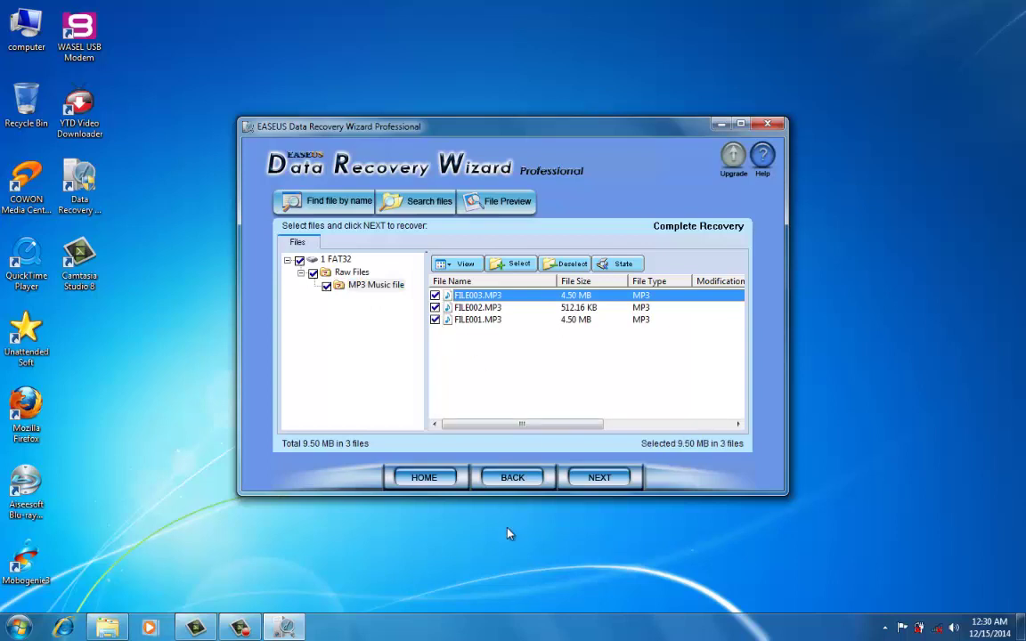
# Save the selected files to the Desktop and exit the recovery wizard.
pyautogui.click(588, 478)
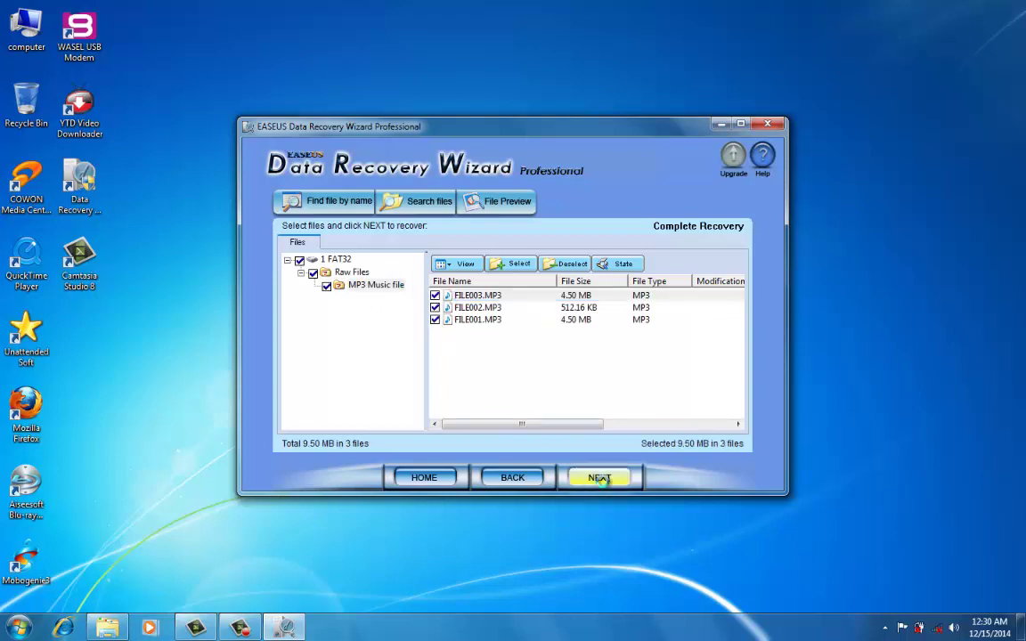
pyautogui.click(601, 481)
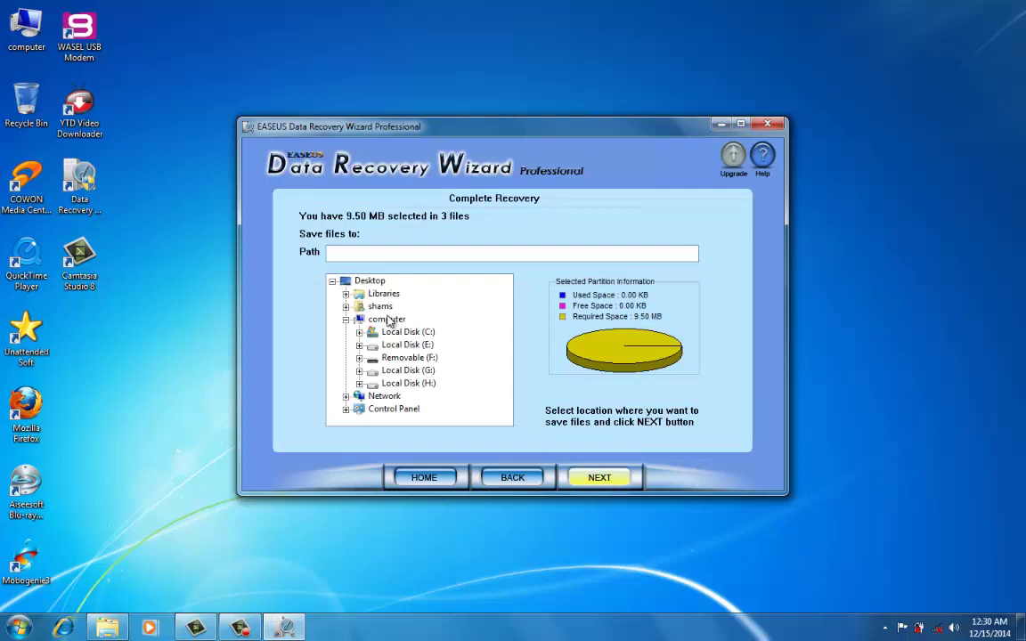
pyautogui.click(367, 281)
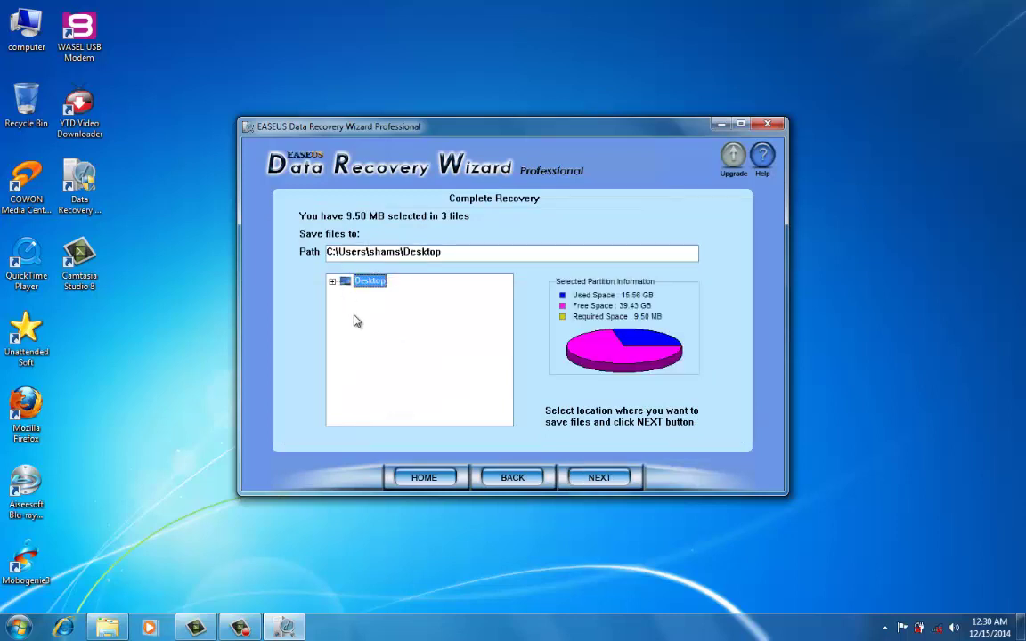
pyautogui.click(598, 479)
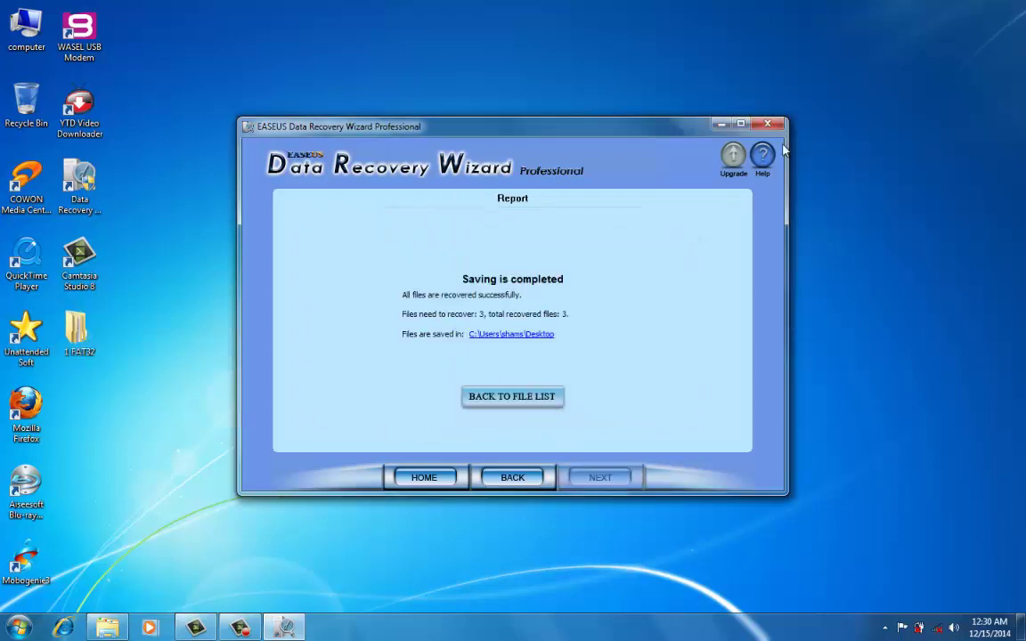
pyautogui.click(766, 124)
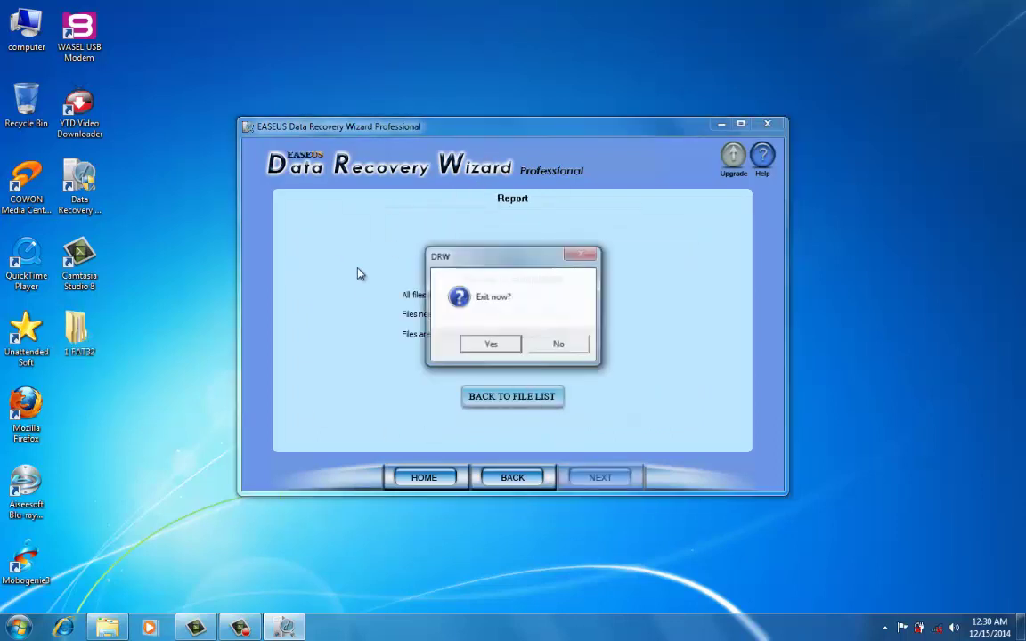
pyautogui.click(488, 344)
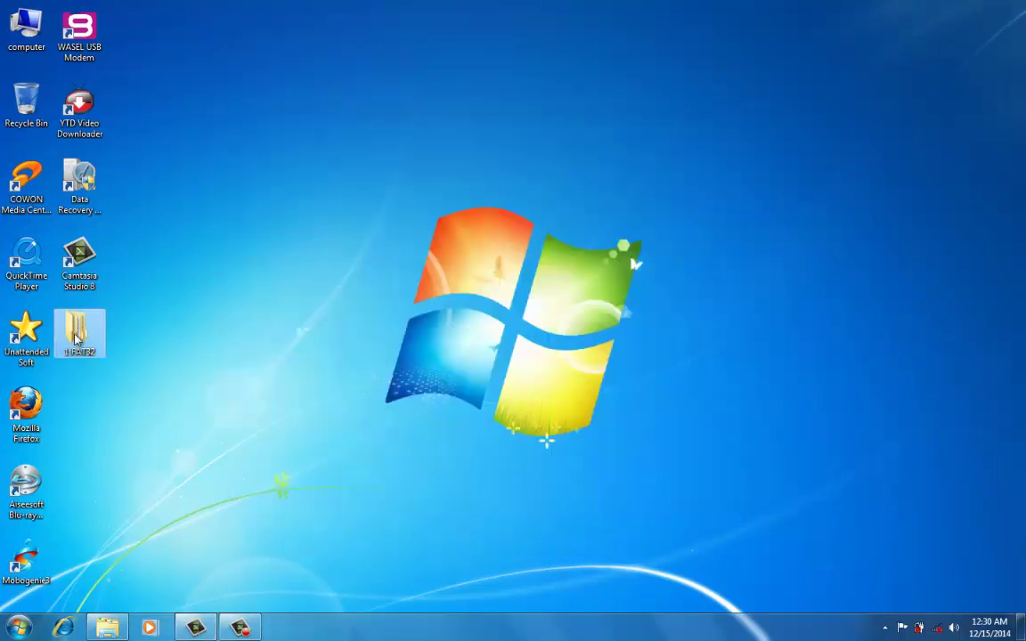
# Open the recovered 1 FAT32 folder on the desktop and go to Raw Files > MP3 Music file.
pyautogui.doubleClick(92, 329)
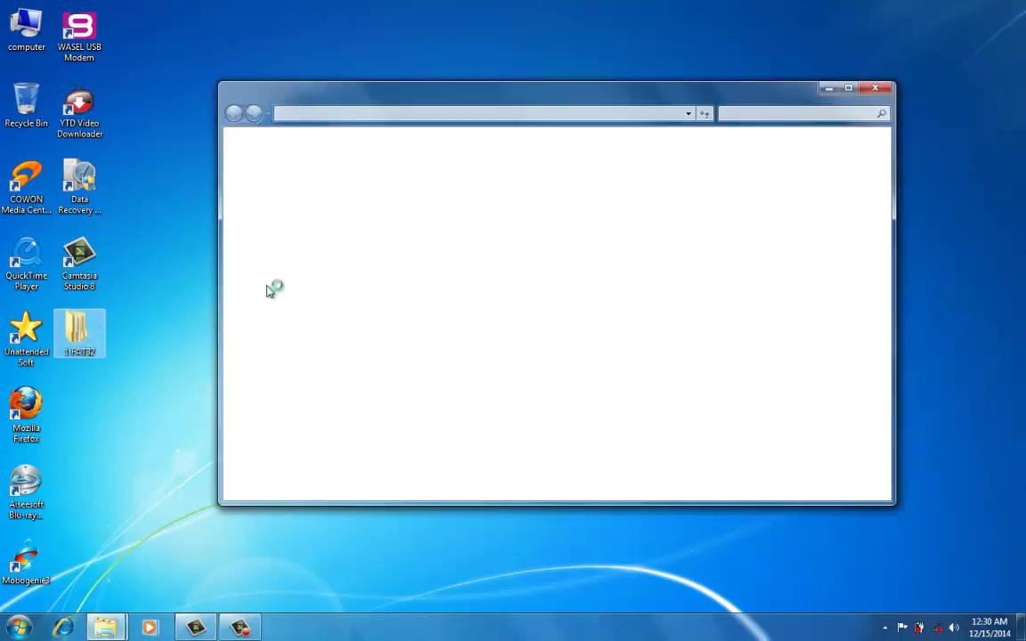
pyautogui.click(405, 183)
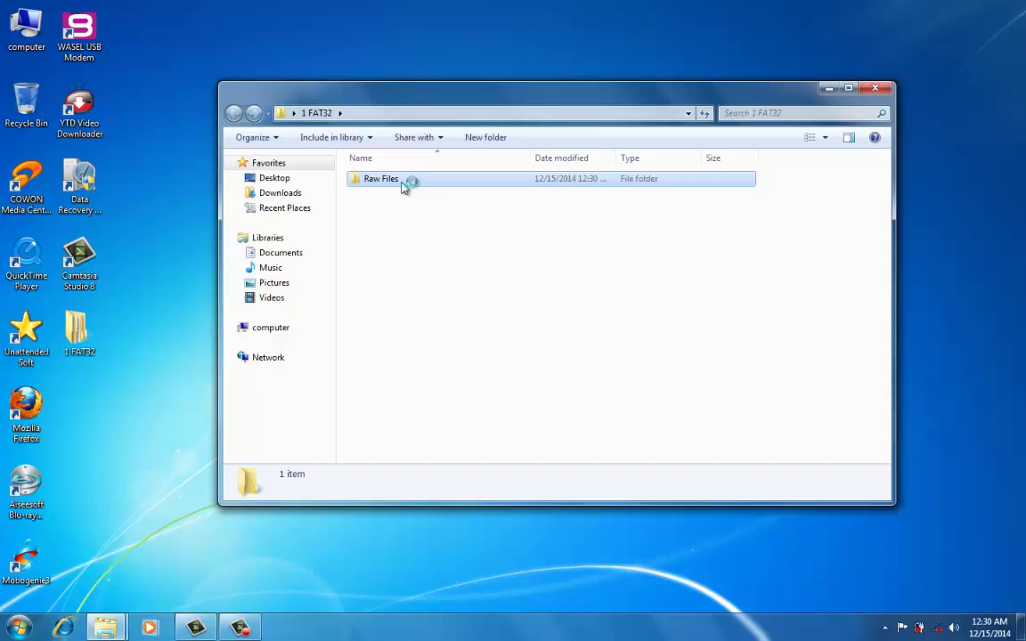
pyautogui.doubleClick(403, 181)
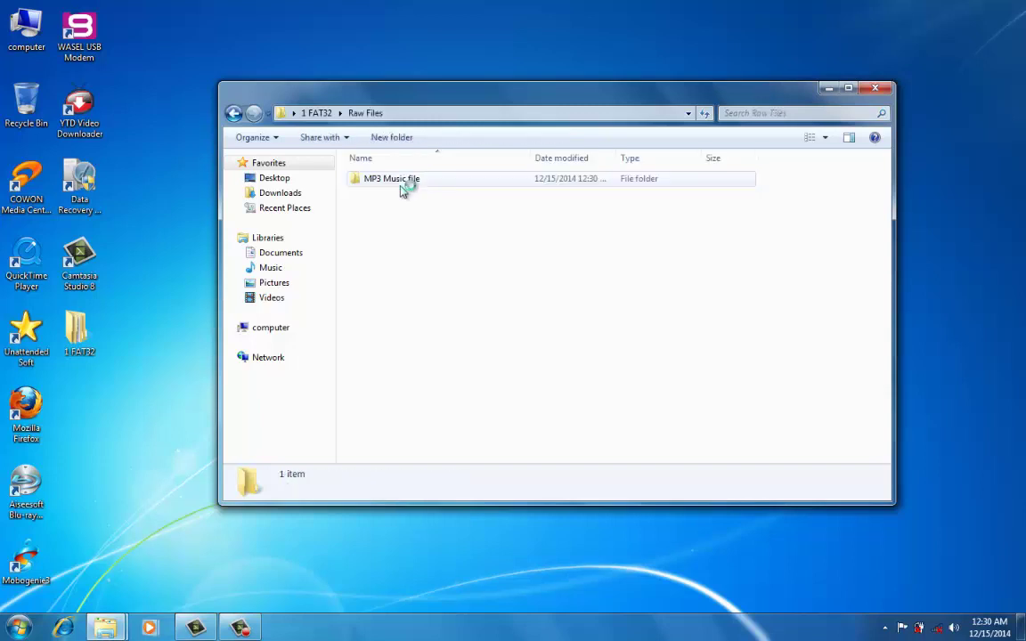
pyautogui.doubleClick(400, 189)
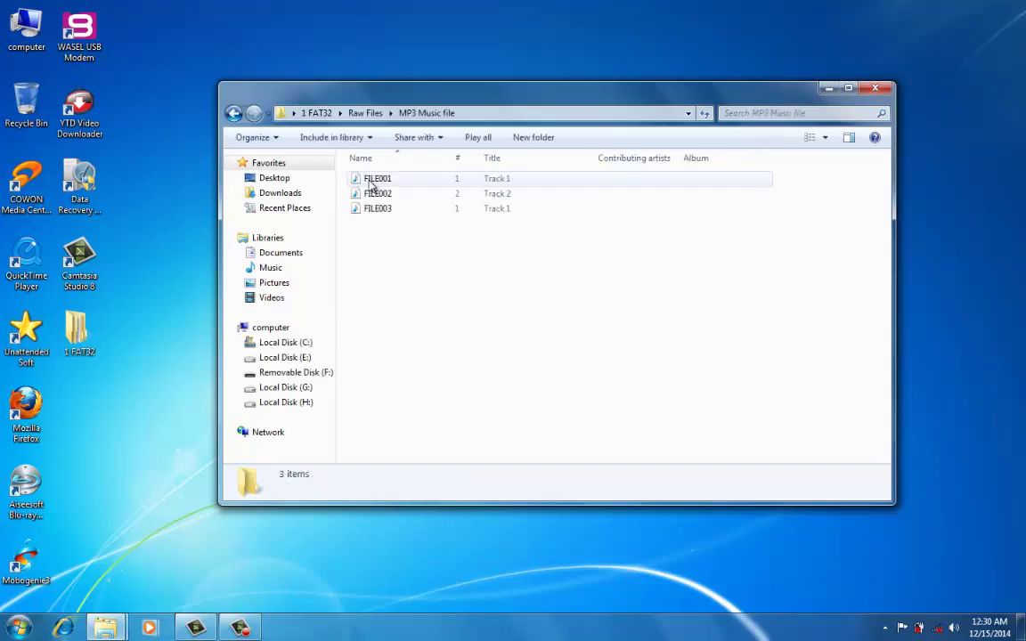
# Play the recovered FILE001 and skip ahead to about a third of the track.
pyautogui.click(371, 182)
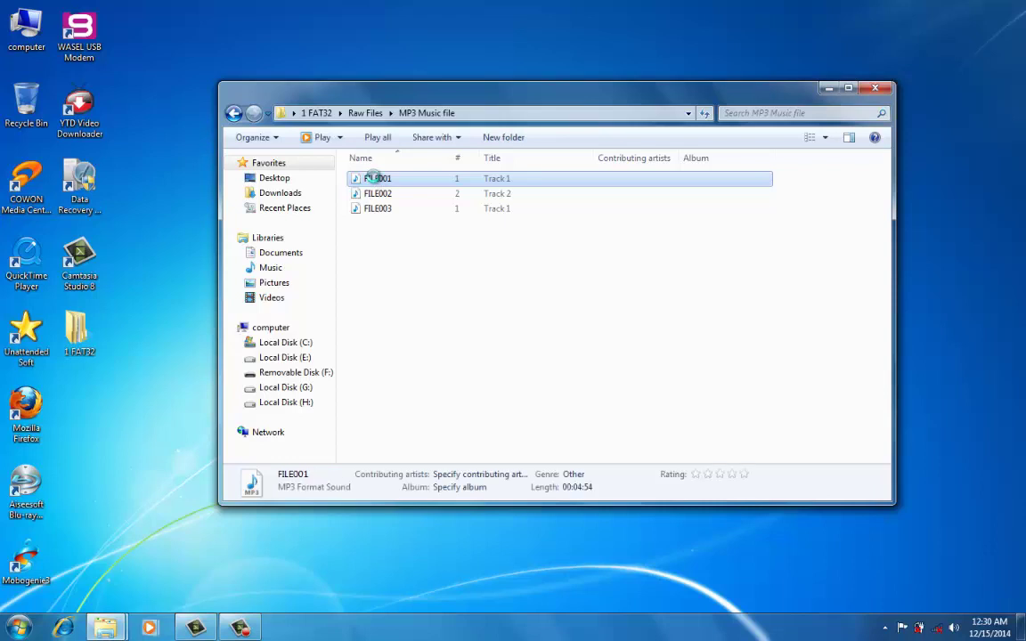
pyautogui.rightClick(376, 178)
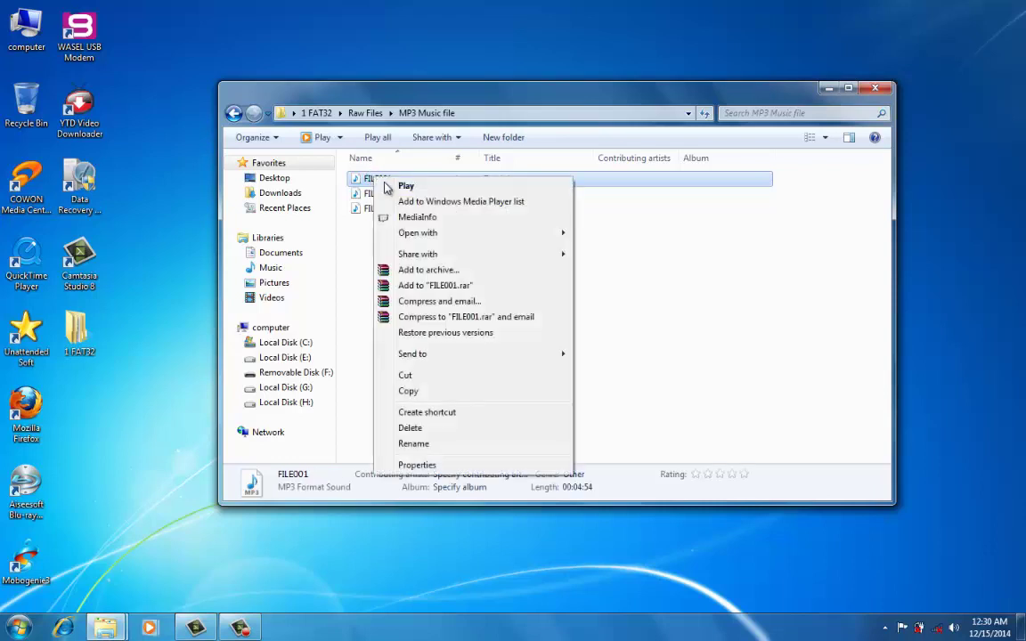
pyautogui.click(385, 184)
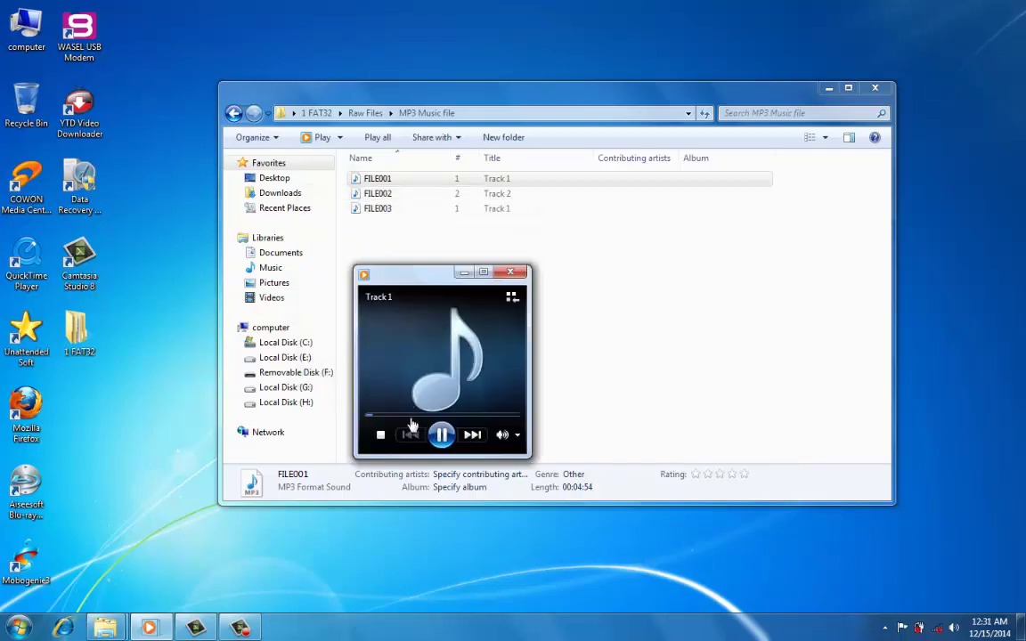
pyautogui.click(410, 416)
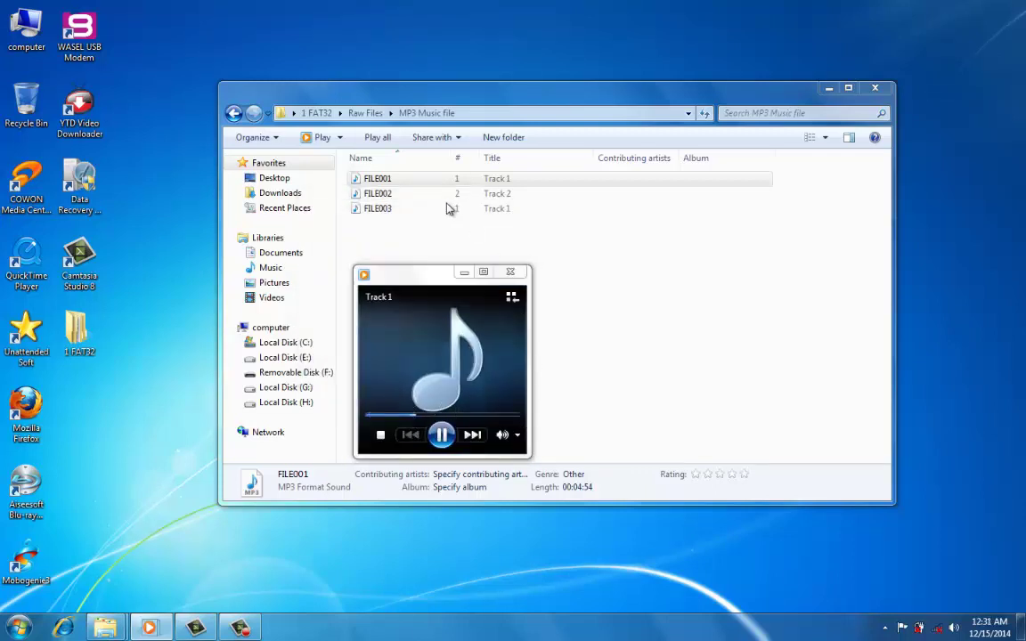
# Play the recovered FILE002 and FILE003, skipping ahead to check the audio.
pyautogui.click(392, 193)
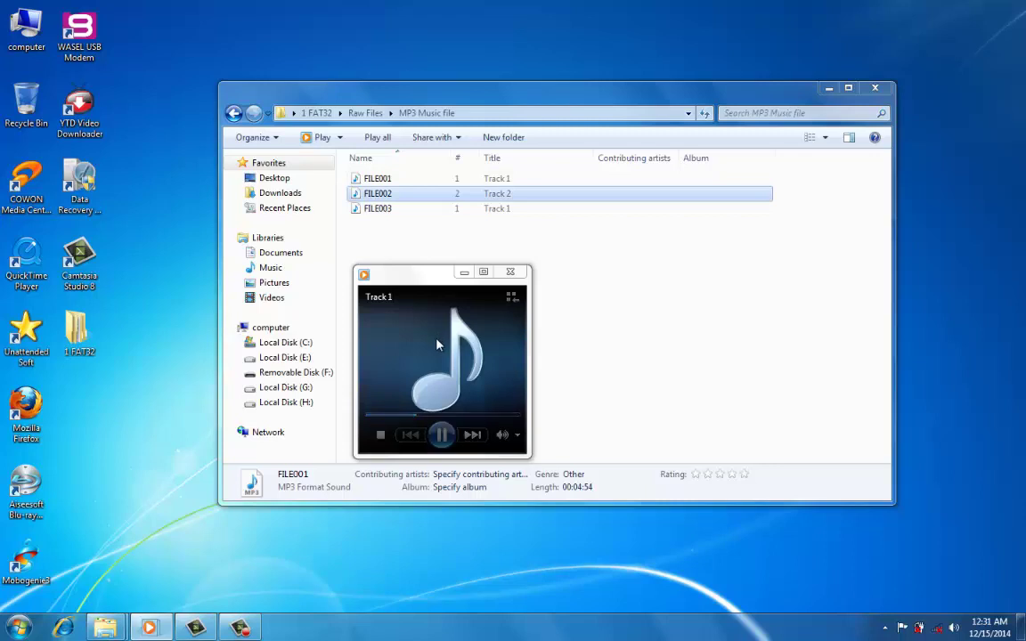
pyautogui.click(399, 271)
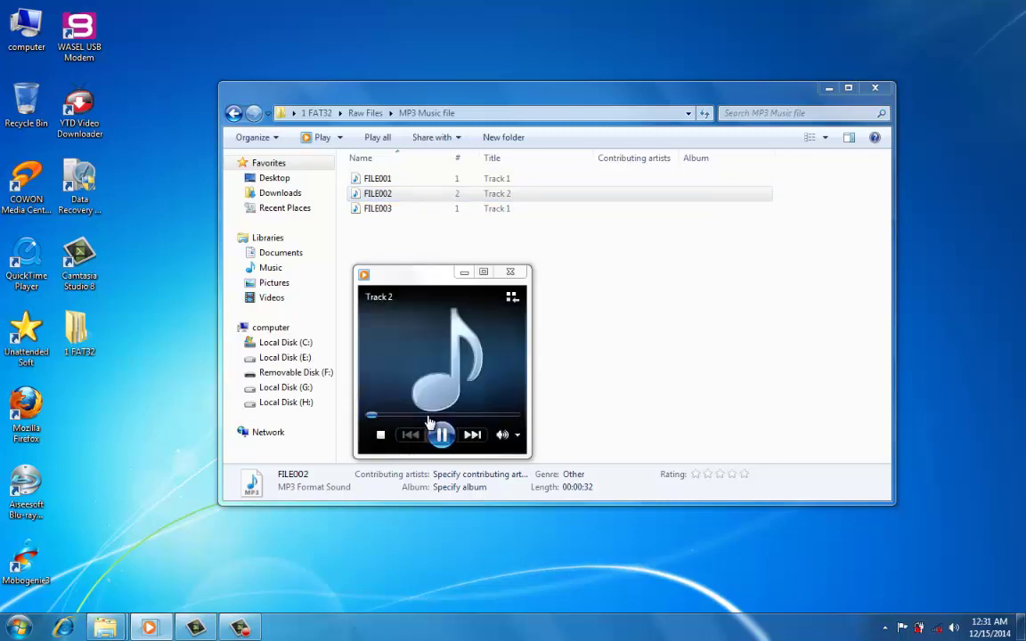
pyautogui.click(377, 208)
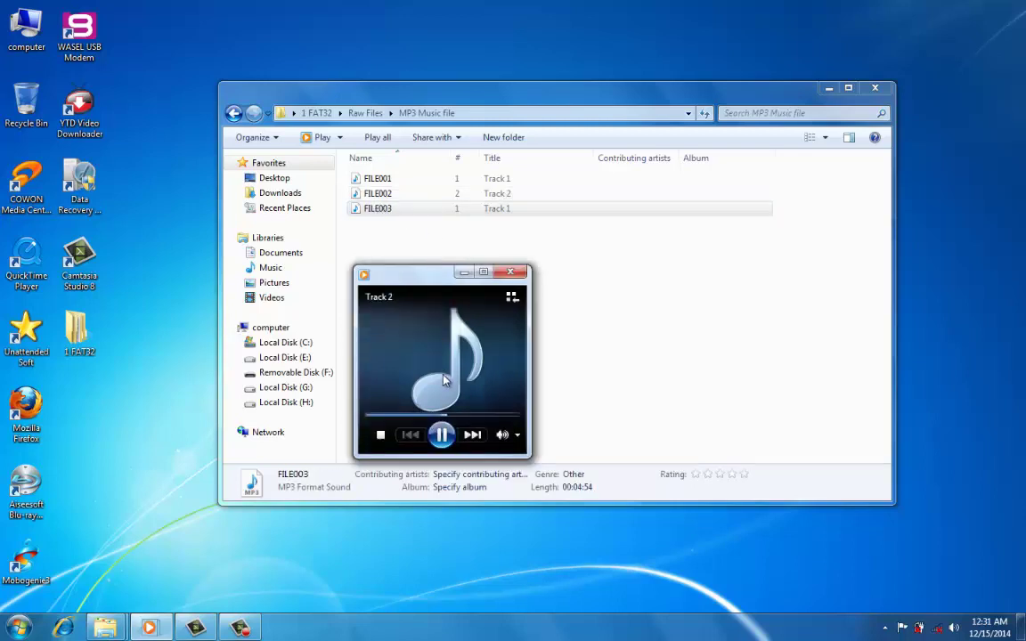
pyautogui.click(431, 416)
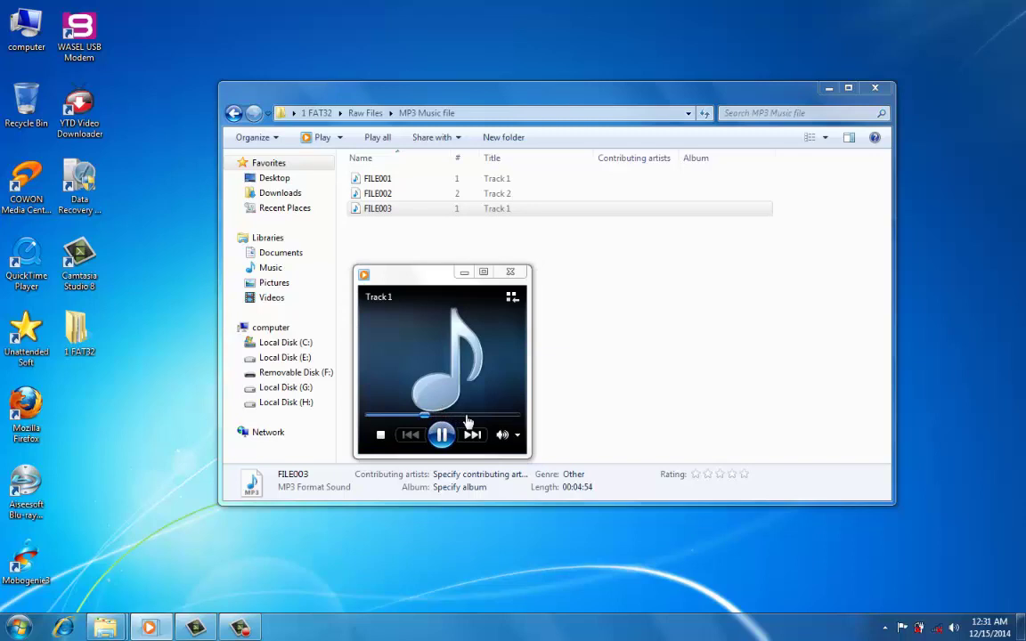
# Close the media player and the recovered files' folder window, and refresh the desktop.
pyautogui.click(510, 272)
pyautogui.click(880, 92)
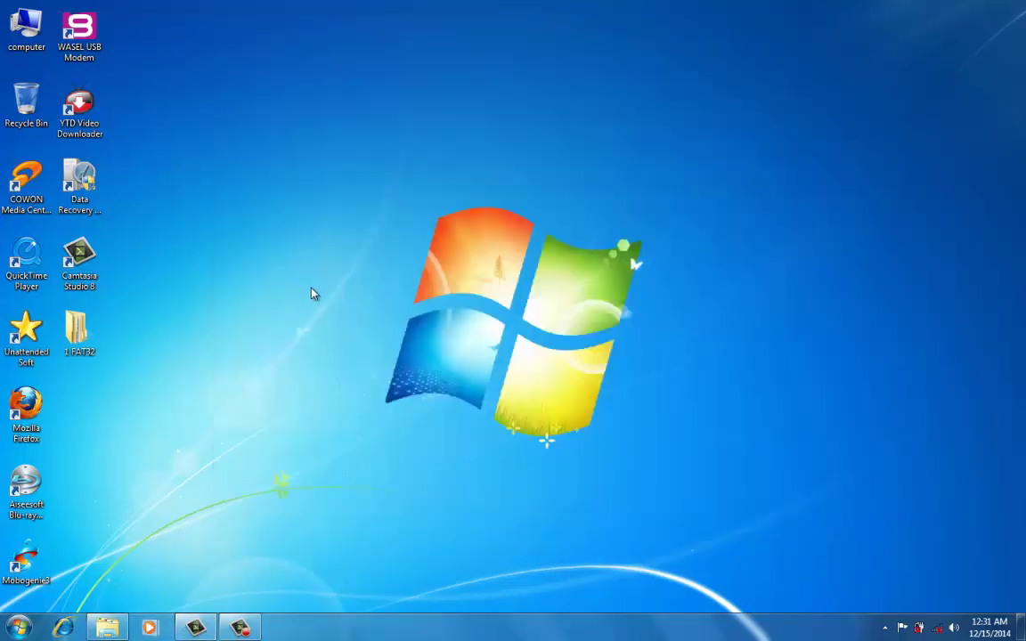
pyautogui.rightClick(275, 257)
pyautogui.click(301, 295)
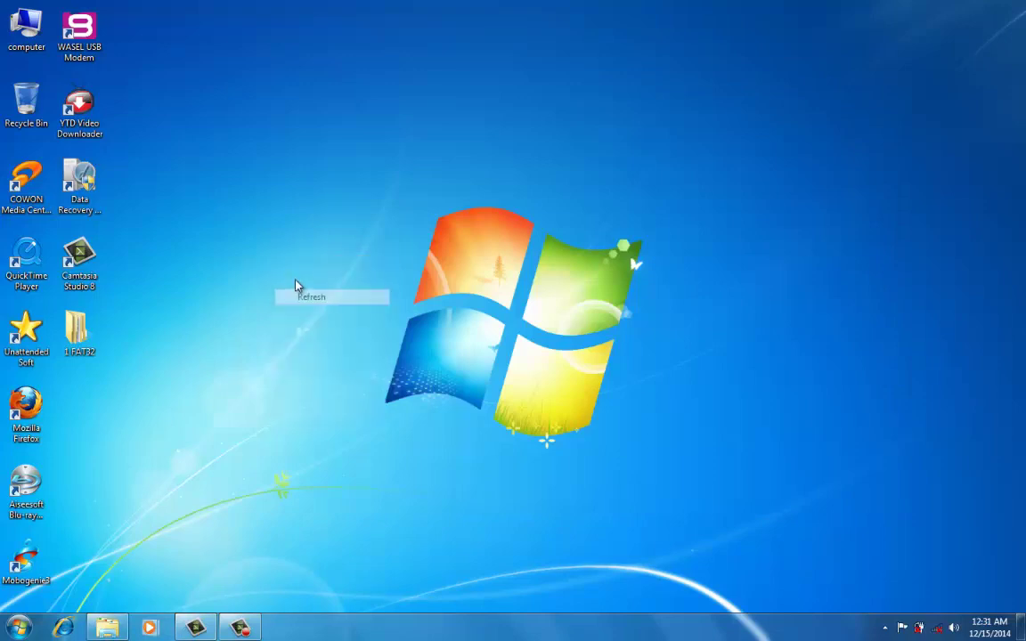